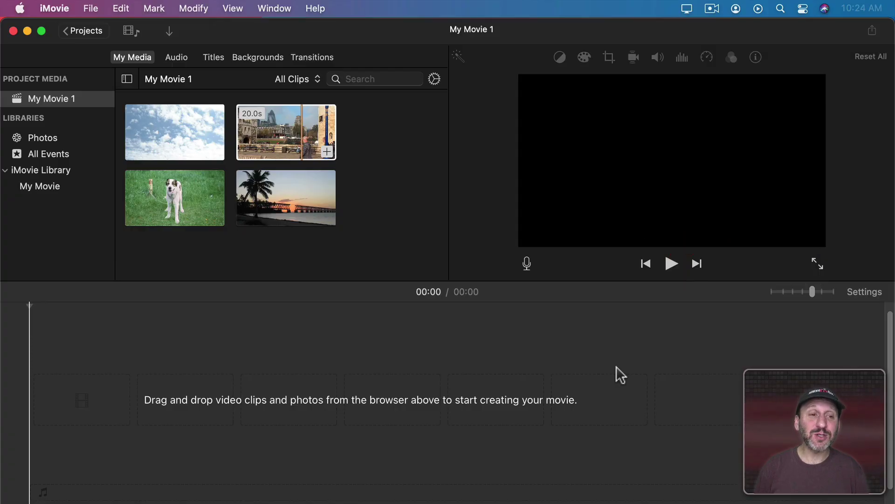
- Place the airplane sky clip in the timeline, trim it from 11.0 s to 3.5 s, and preview it
click(157, 123)
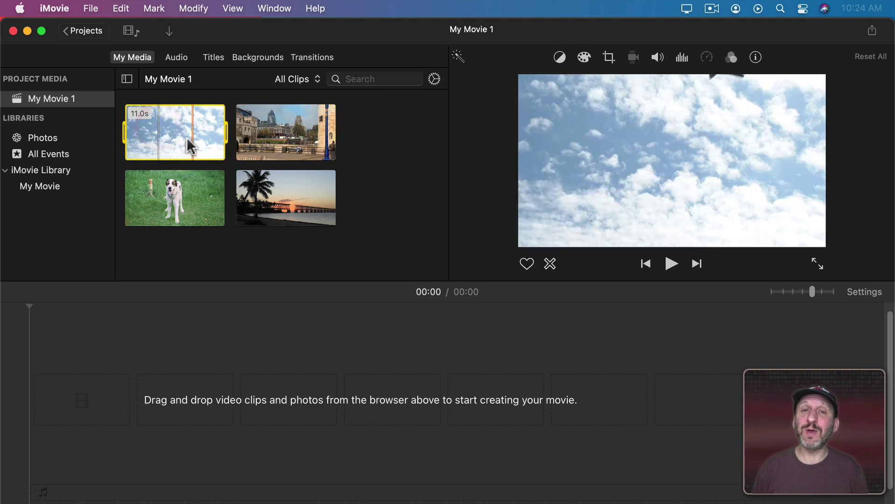
drag(179, 128, 64, 399)
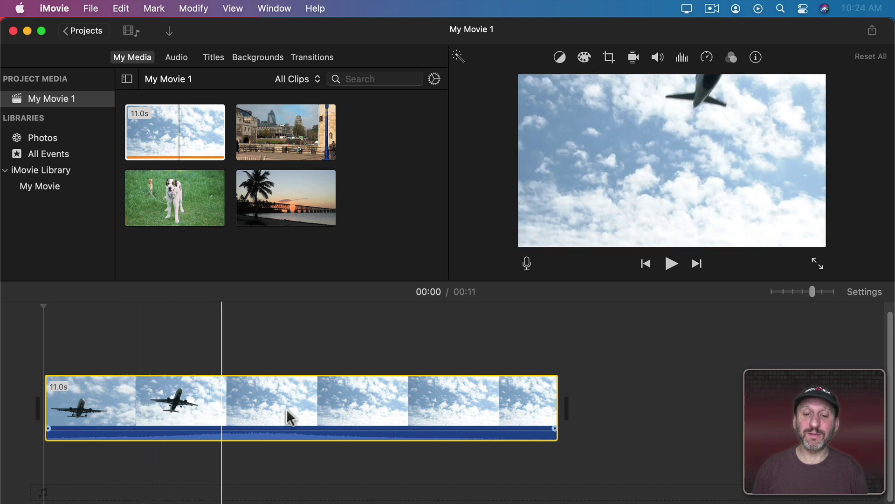
drag(552, 403, 200, 405)
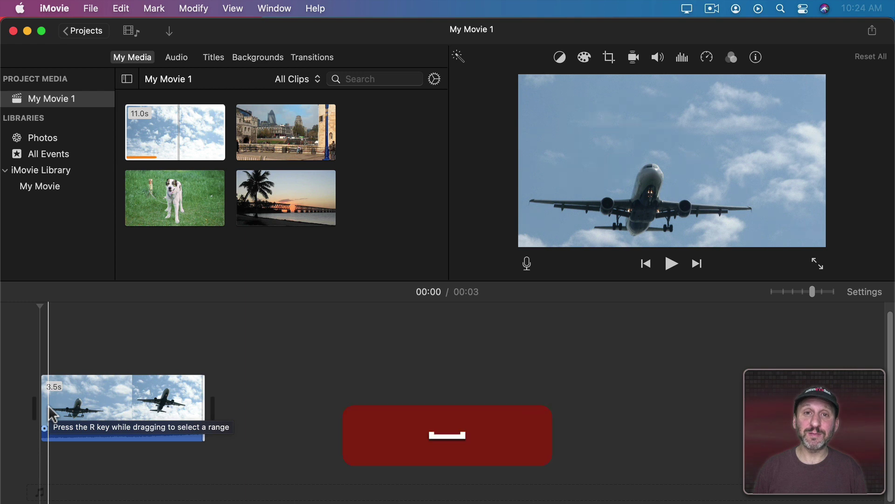
key(space)
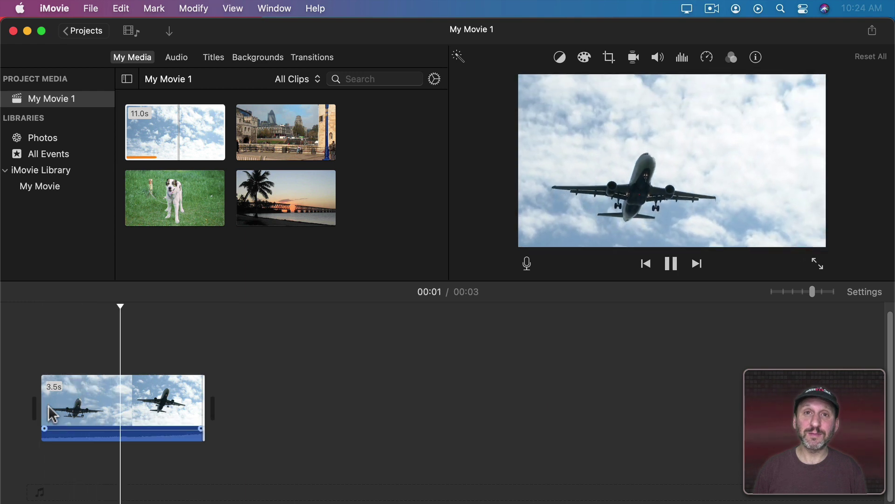
key(space)
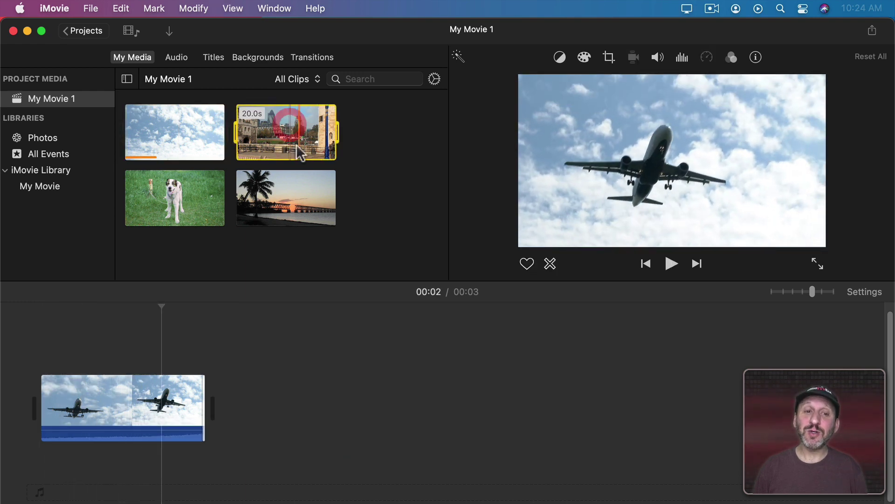
- Add the London street clip after the airplane clip, lower its volume to about 6%, and preview the cut
drag(286, 135, 489, 393)
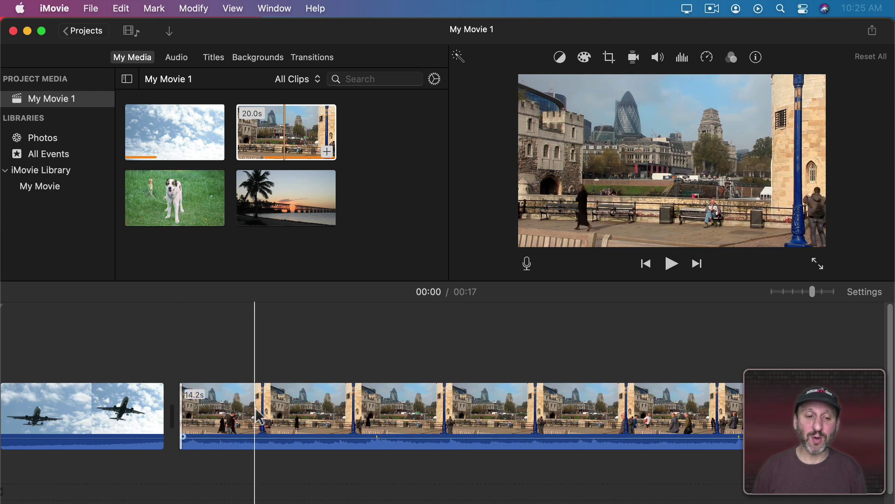
drag(262, 436, 259, 451)
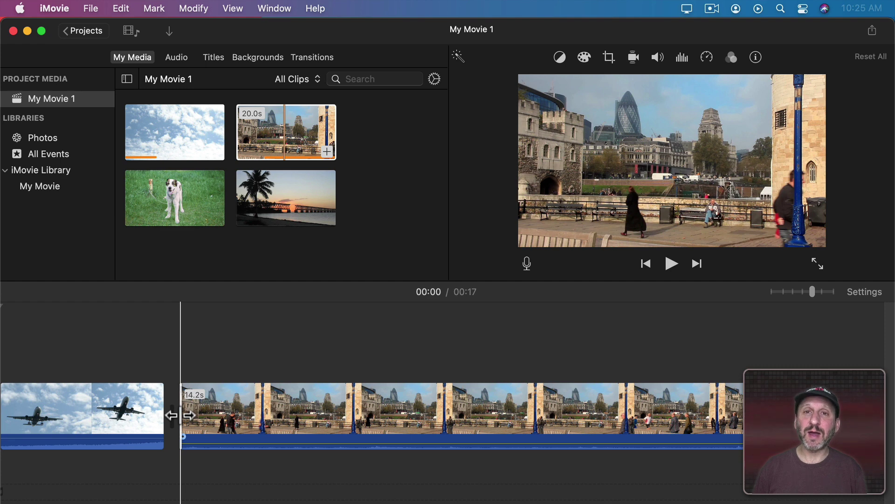
key(space)
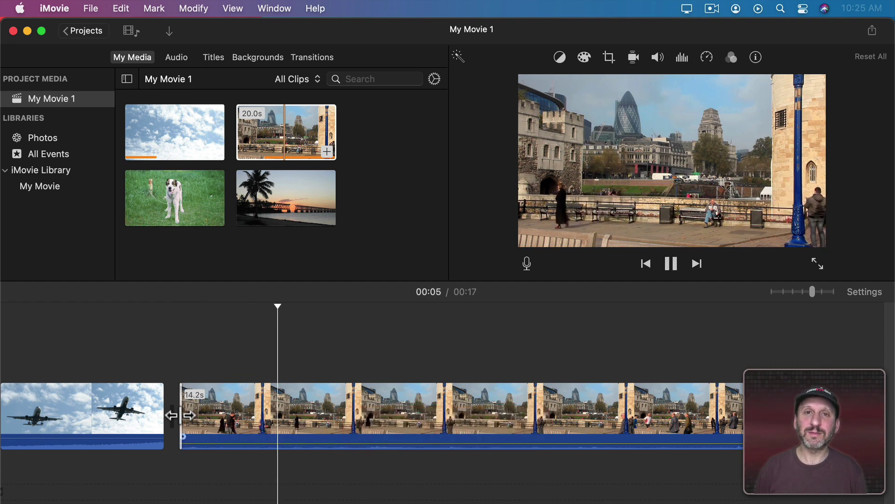
key(space)
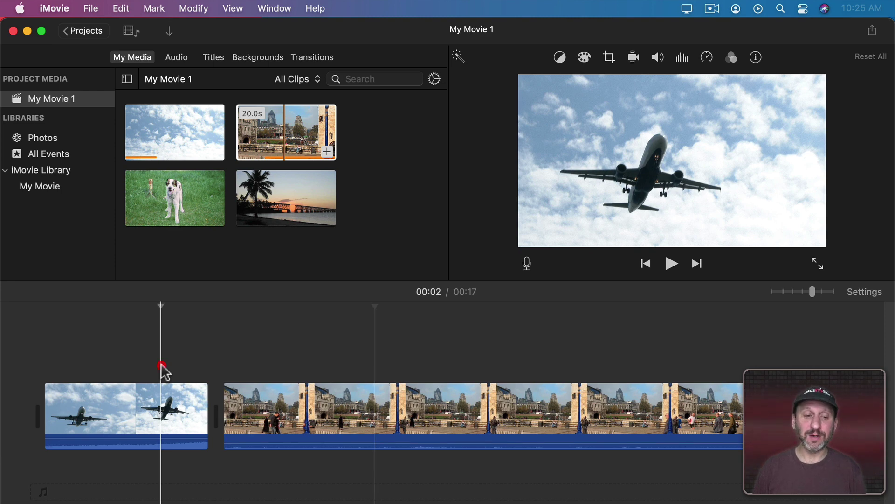
key(space)
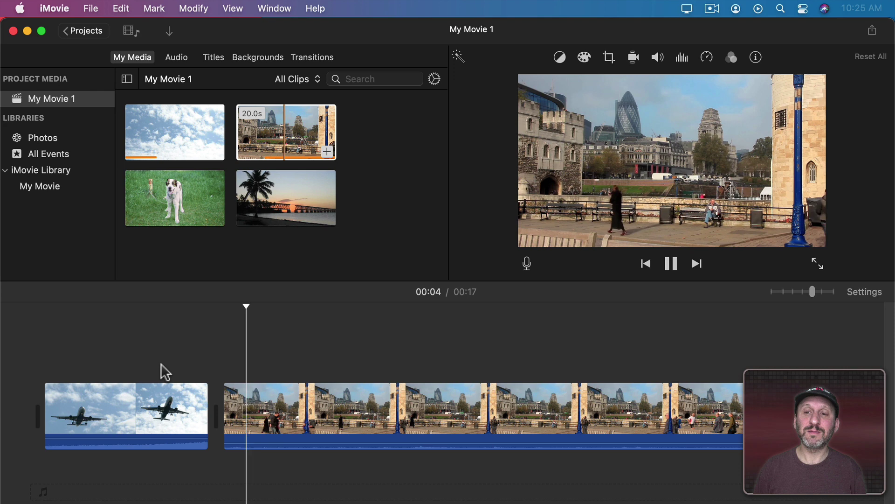
key(space)
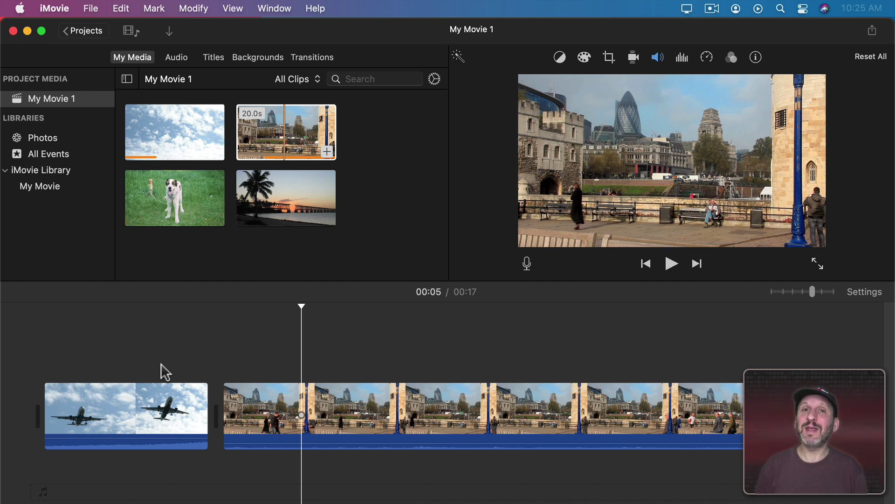
- Insert a Cross Dissolve between the airplane and London street clips and preview it
click(312, 57)
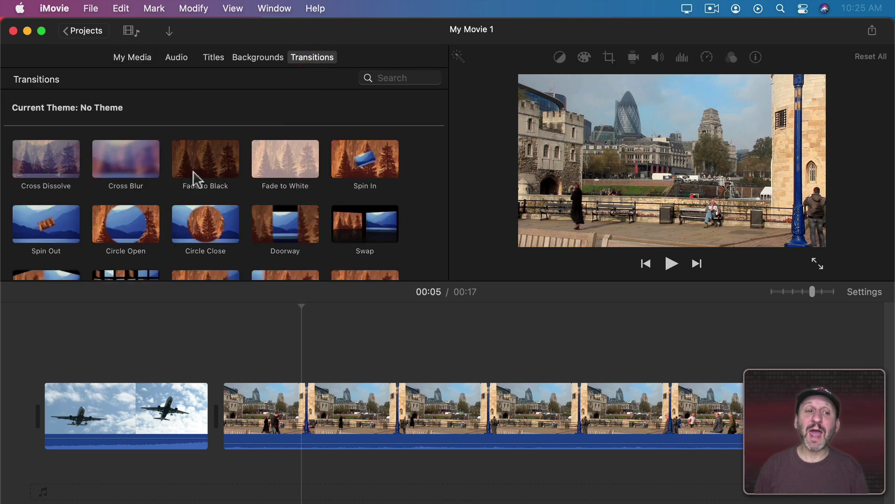
drag(30, 156, 174, 314)
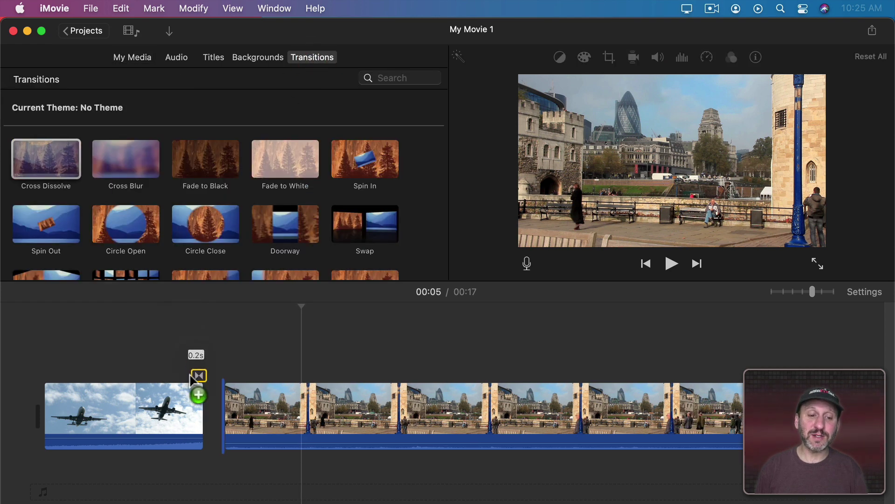
drag(191, 380, 208, 410)
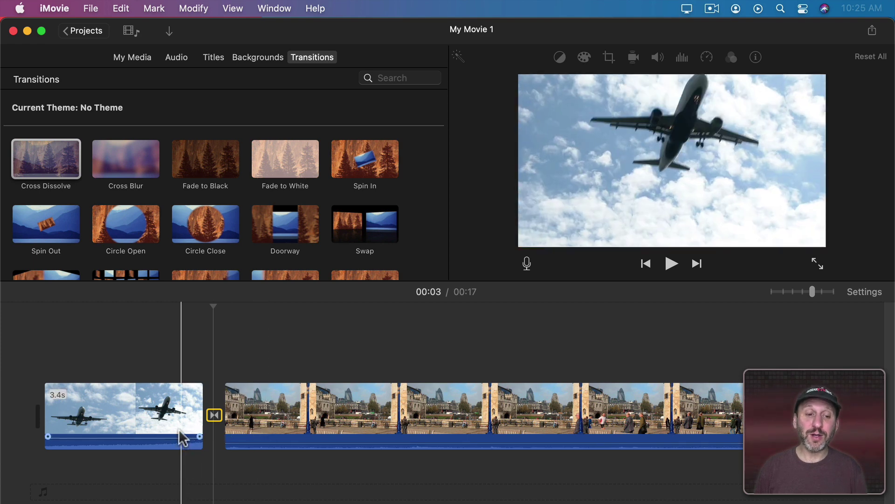
key(space)
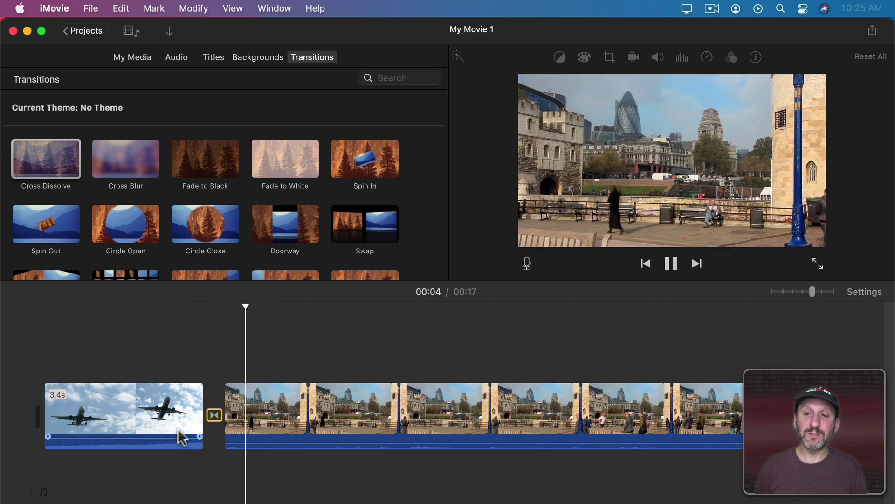
key(space)
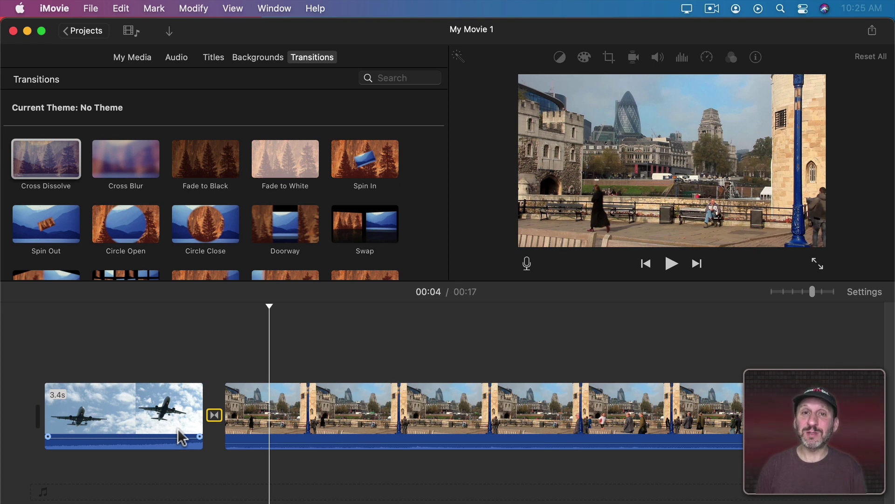
click(150, 420)
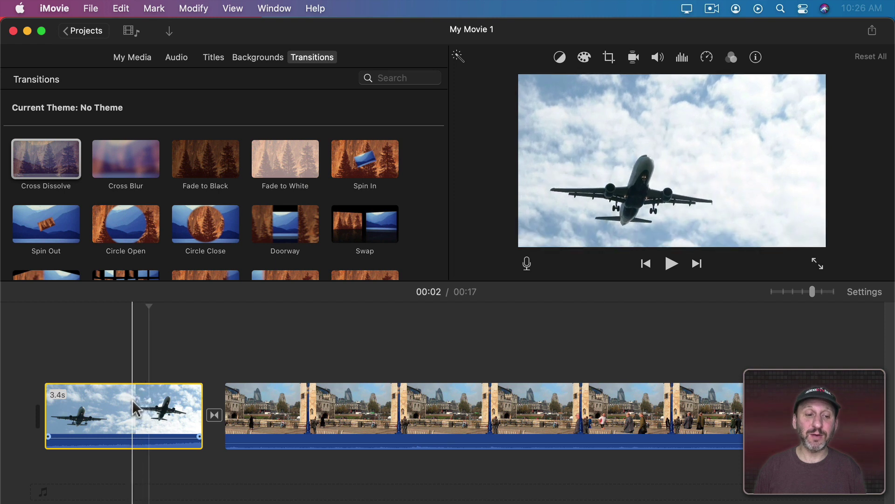
- Detach the airplane clip's sound into a separate 3.5 s Airplane audio clip
click(201, 8)
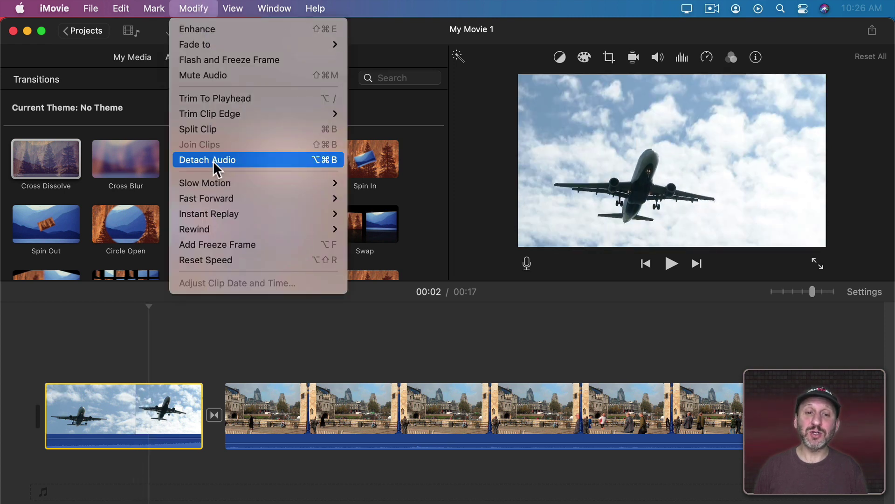
click(293, 162)
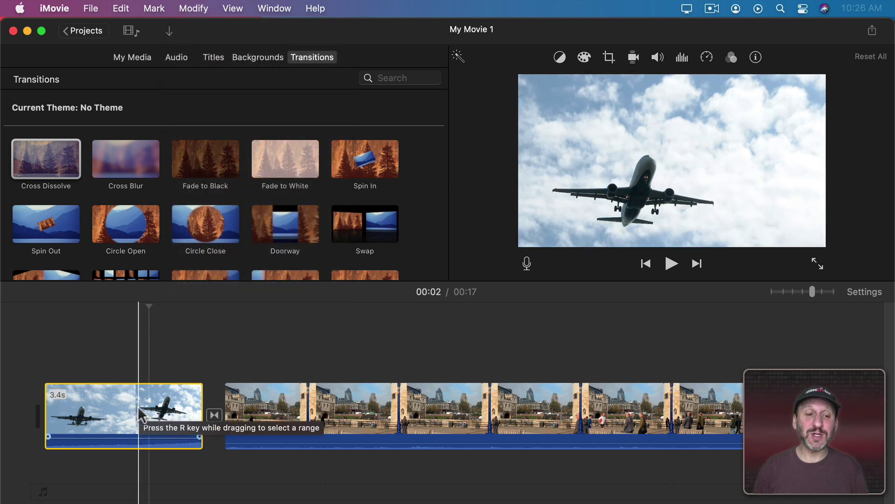
ctrl+click(138, 406)
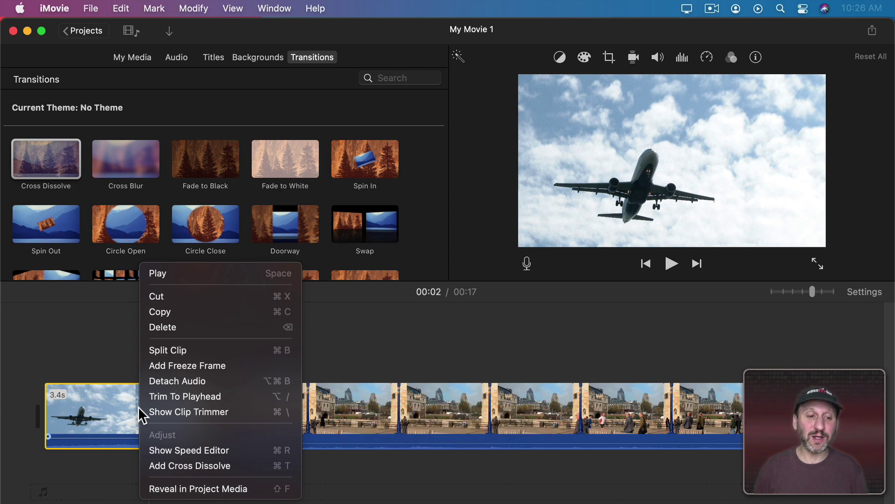
click(178, 383)
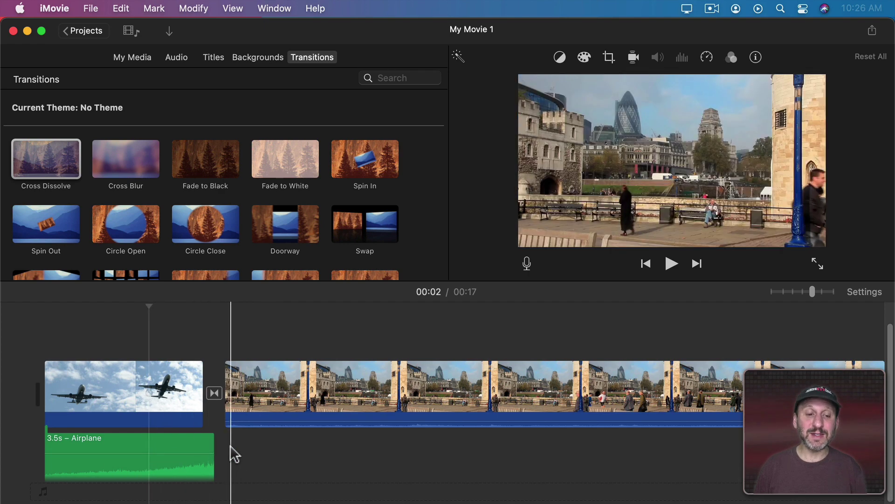
- Lengthen the Airplane audio to 5.0 s under the London clip and fade out its end
drag(210, 441, 570, 440)
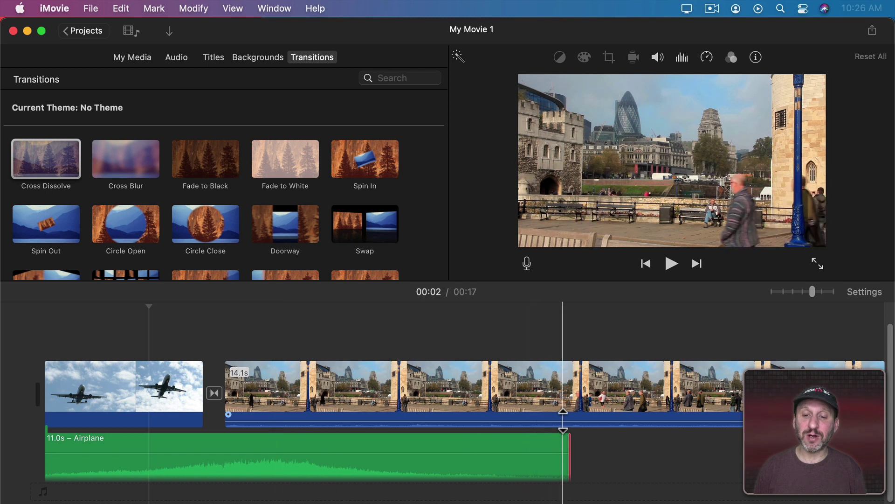
drag(568, 435, 289, 433)
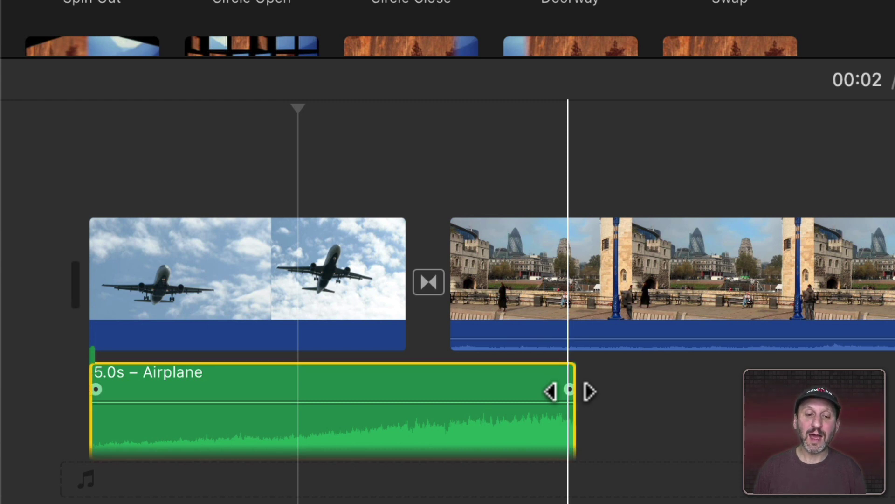
drag(570, 389, 454, 394)
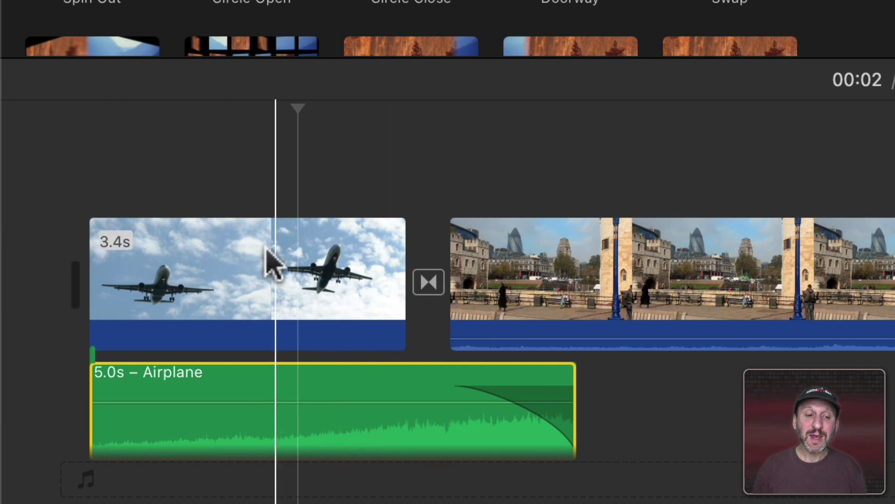
click(256, 201)
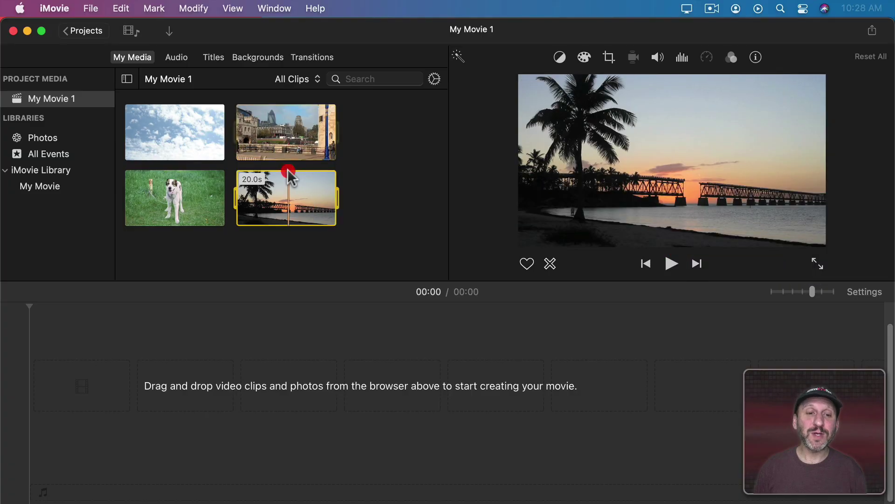
- Add the palm-tree sunset clip to the timeline and shorten it to 11 seconds
drag(287, 169, 94, 379)
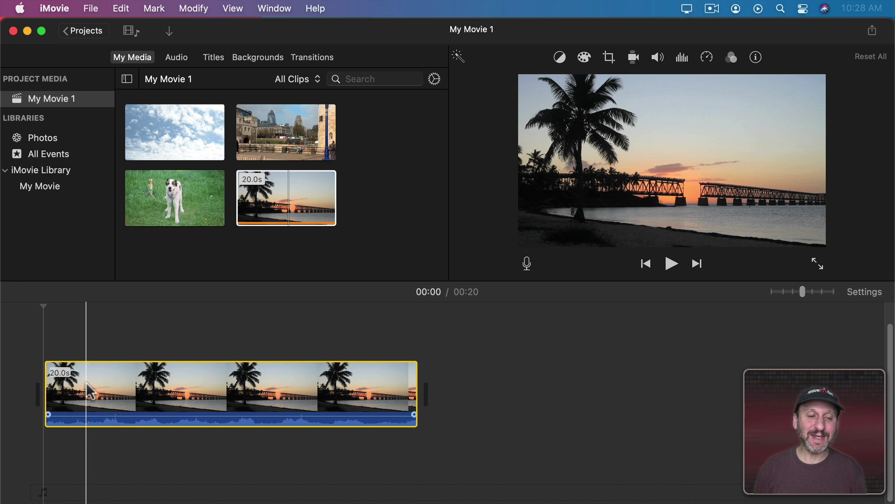
key(alt+slash)
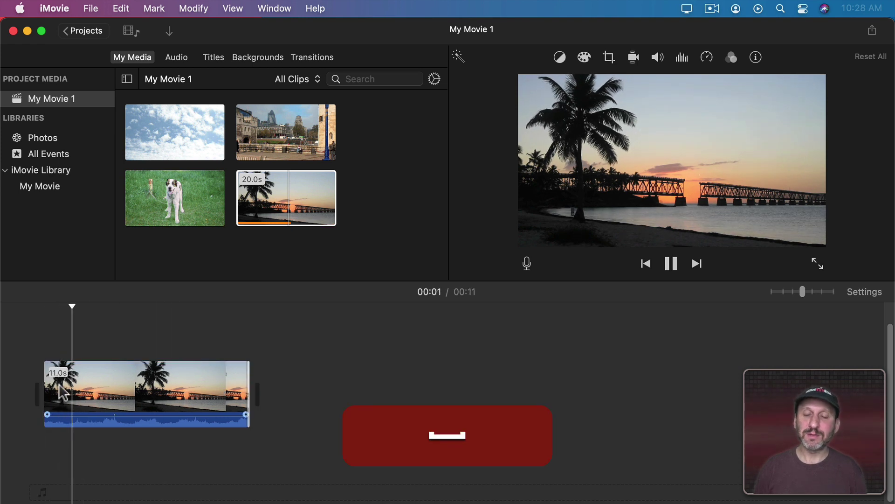
key(space)
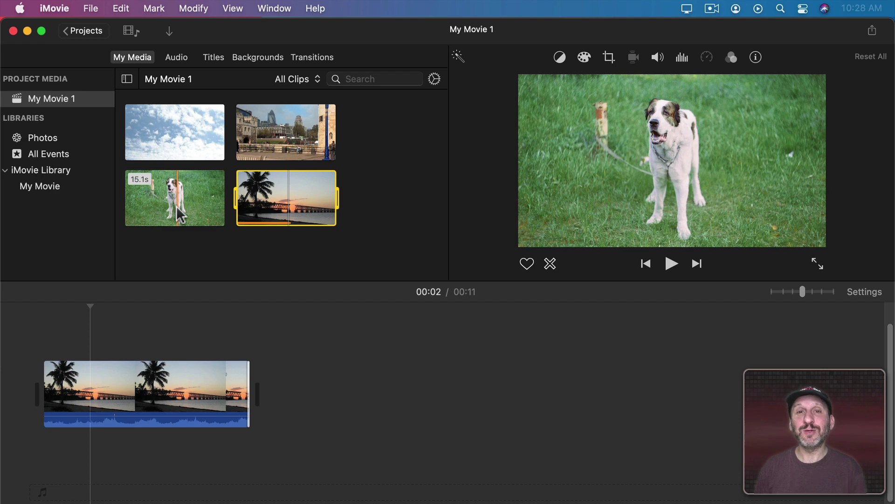
- Place the 15-second dog clip after the sunset clip and preview the cut
drag(169, 203, 289, 380)
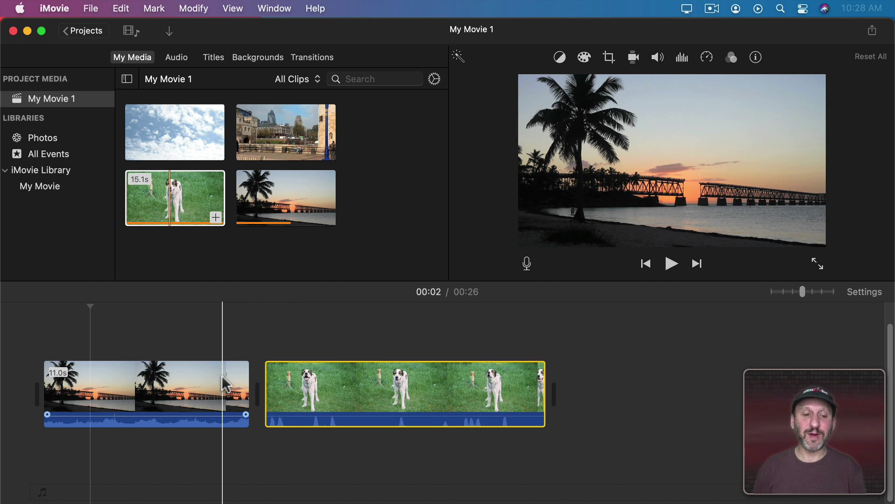
key(space)
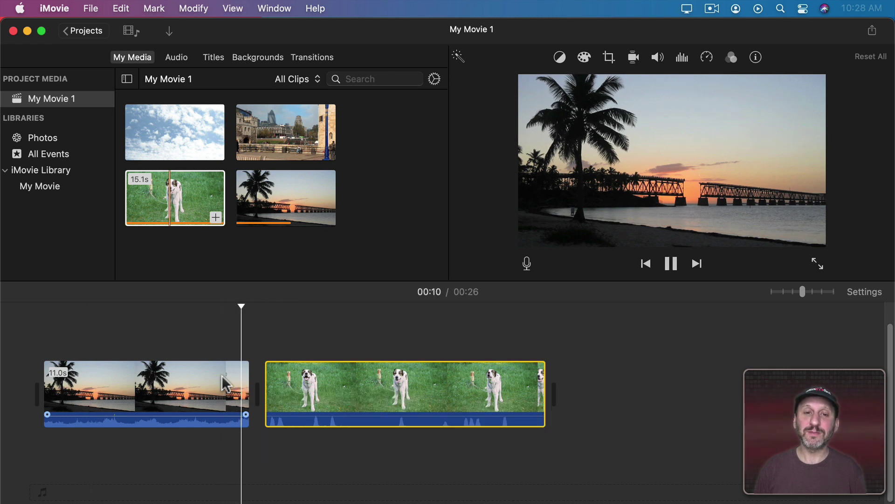
key(space)
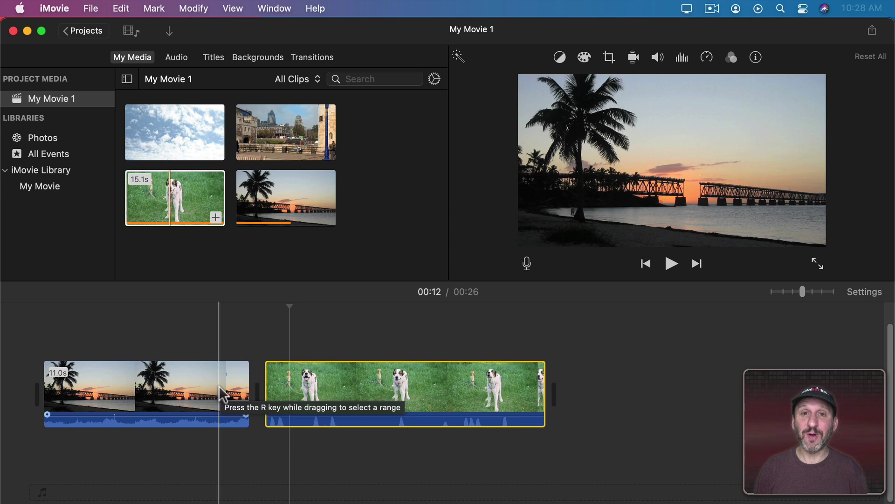
right_click(325, 383)
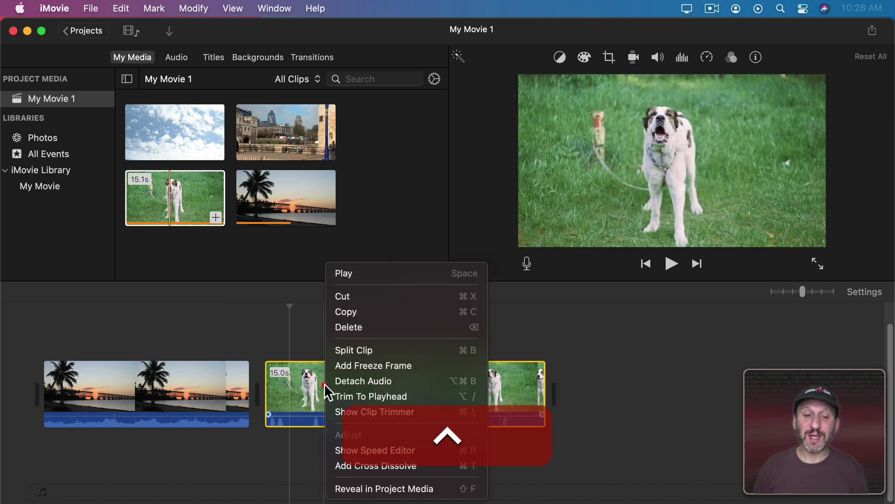
click(348, 385)
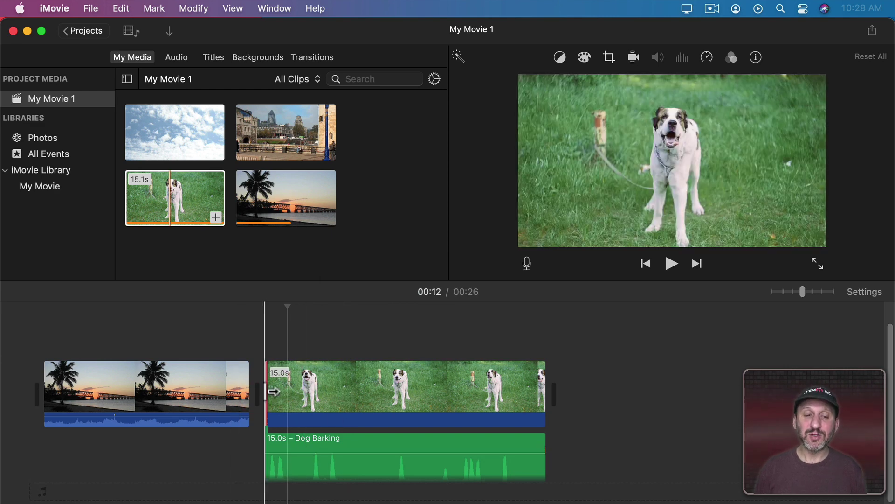
drag(273, 392, 354, 392)
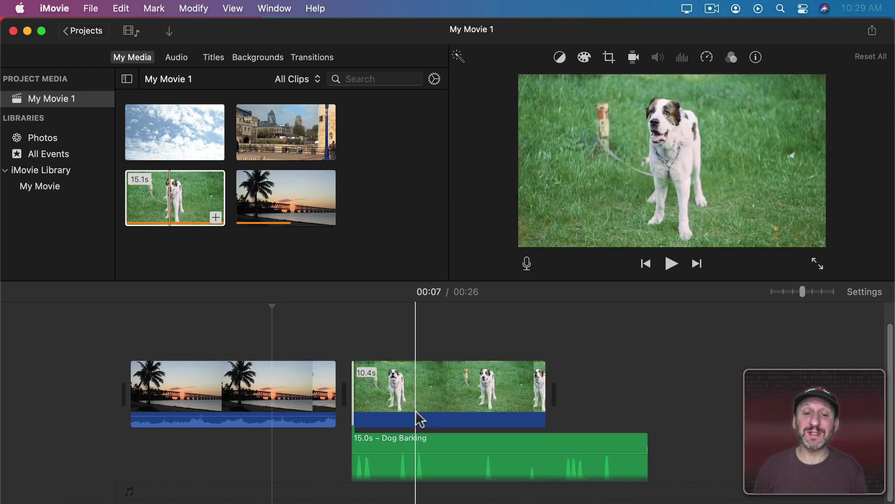
key(super+z)
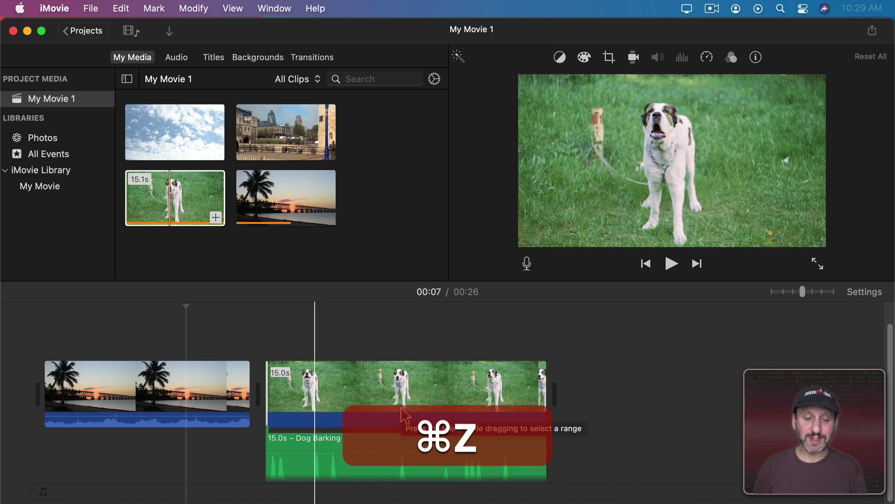
key(super+z)
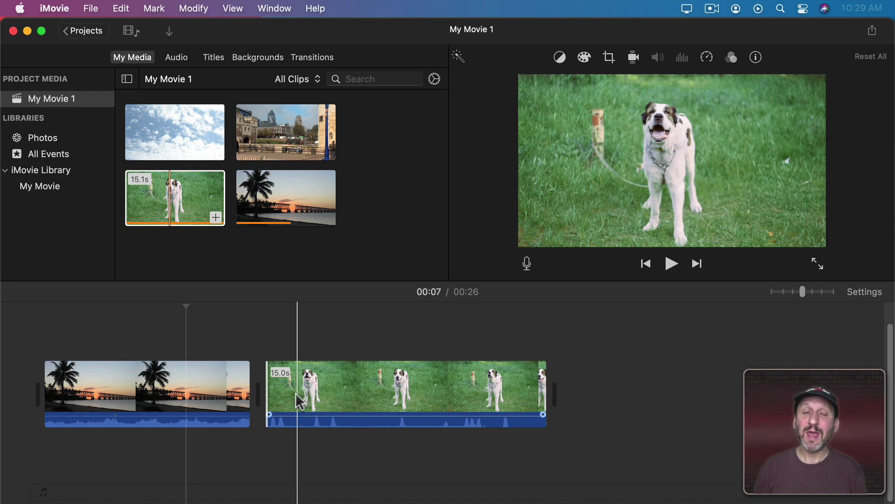
- Trim the dog clip's start and detach its Dog Barking audio
drag(260, 384, 304, 385)
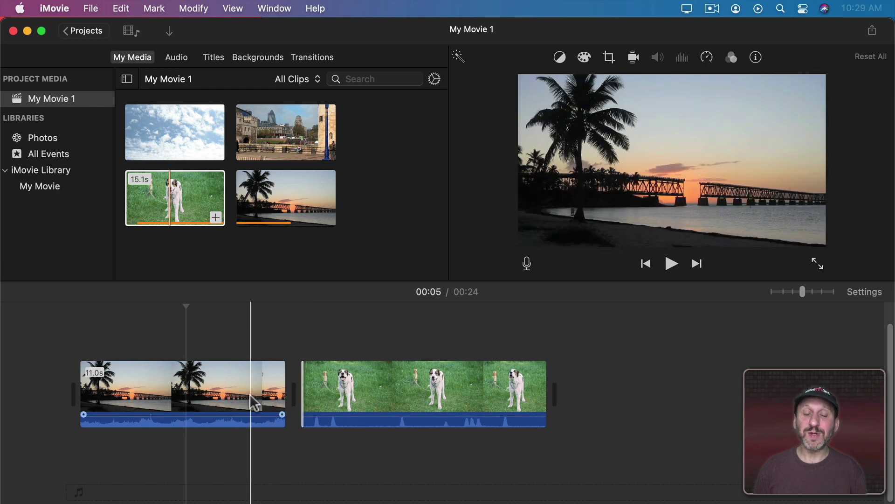
click(333, 397)
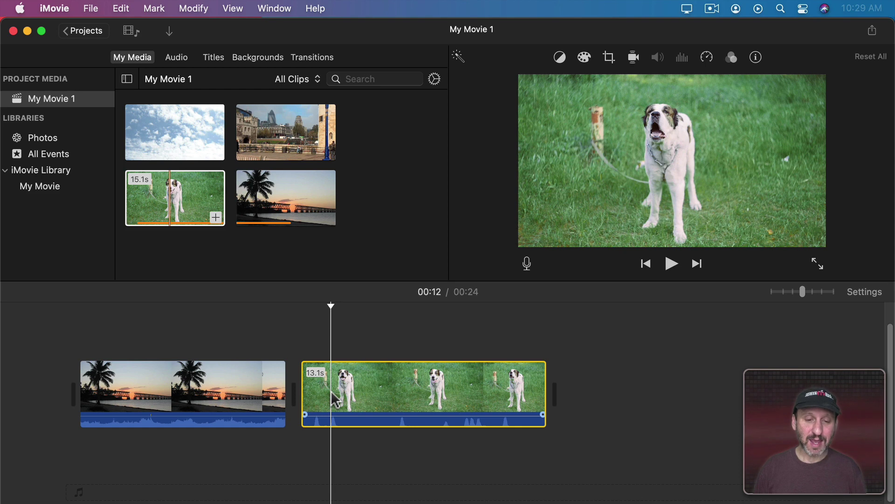
ctrl+click(334, 397)
click(352, 380)
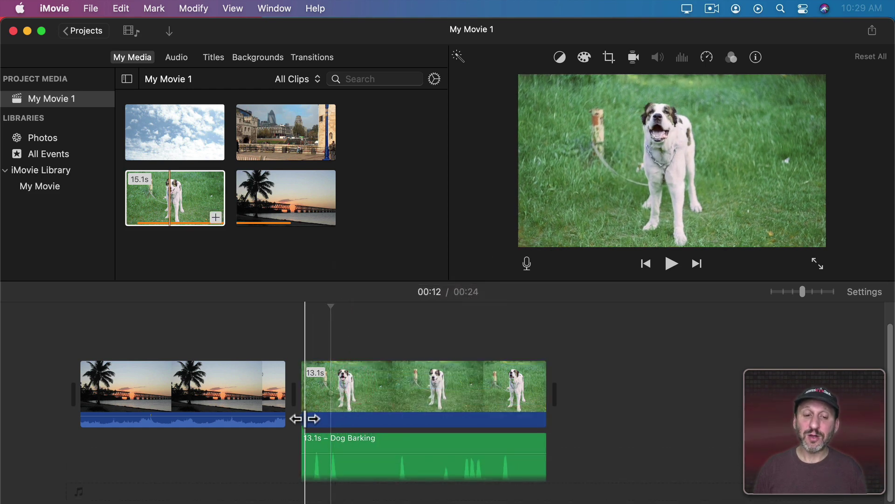
- Extend the Dog Barking audio leftward so the barks begin under the sunset clip's end
key(space)
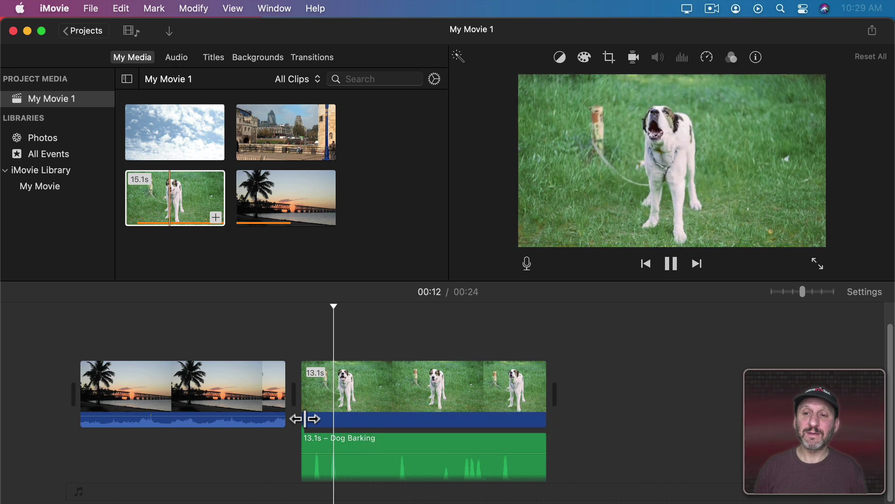
key(space)
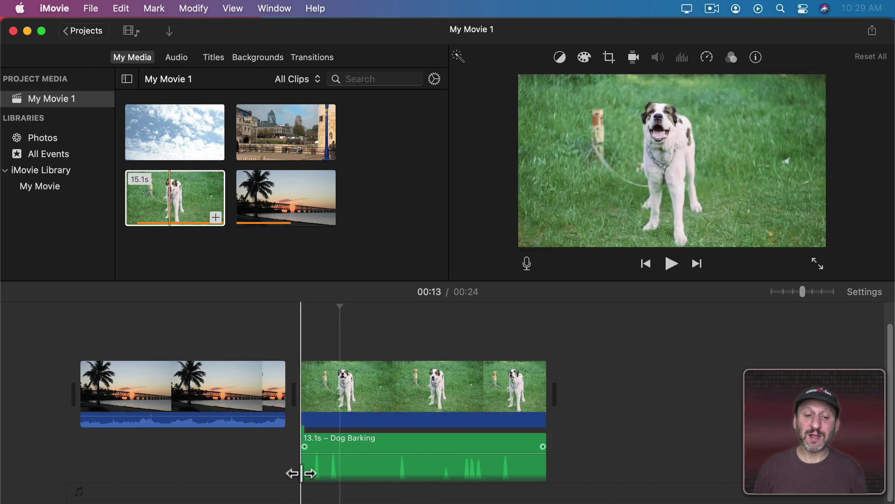
drag(301, 473, 266, 469)
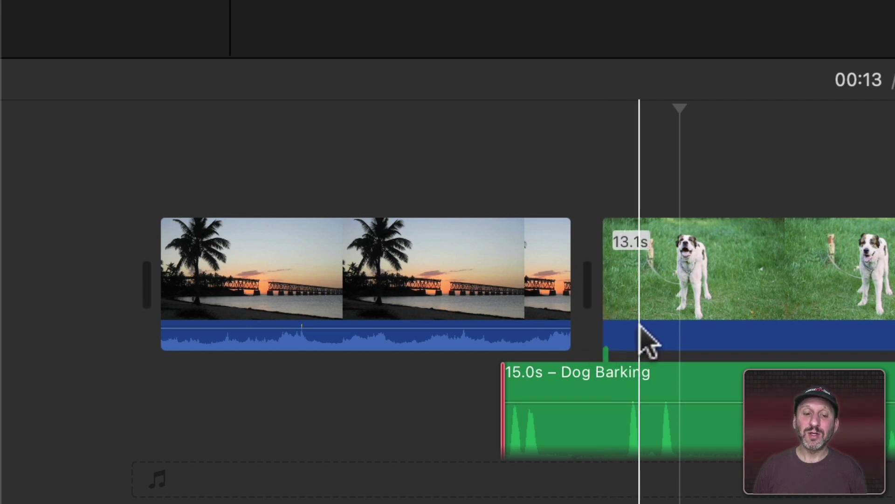
key(space)
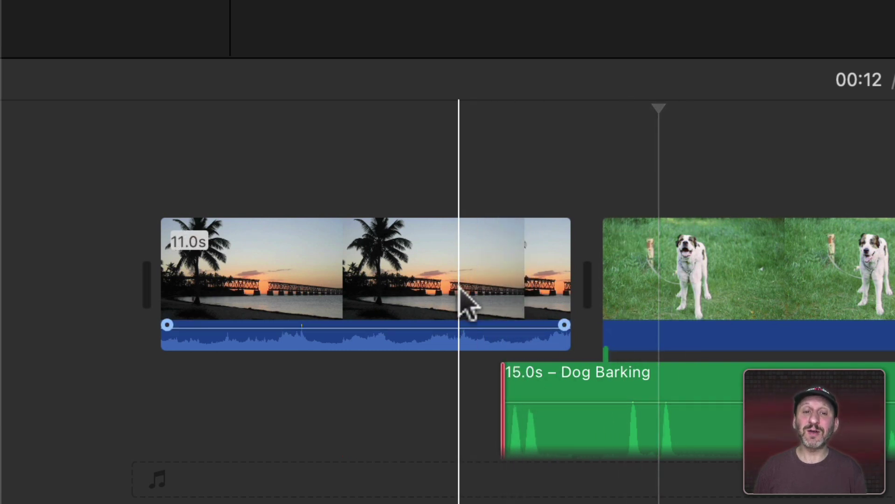
- Detach the sunset clip's Bridge audio and extend it to 12.8 s under the dog clip
click(394, 284)
key(space)
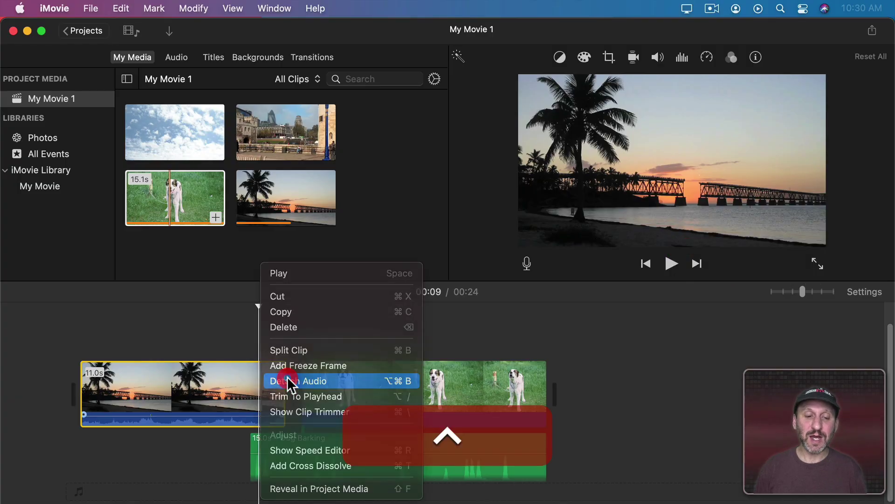
click(287, 378)
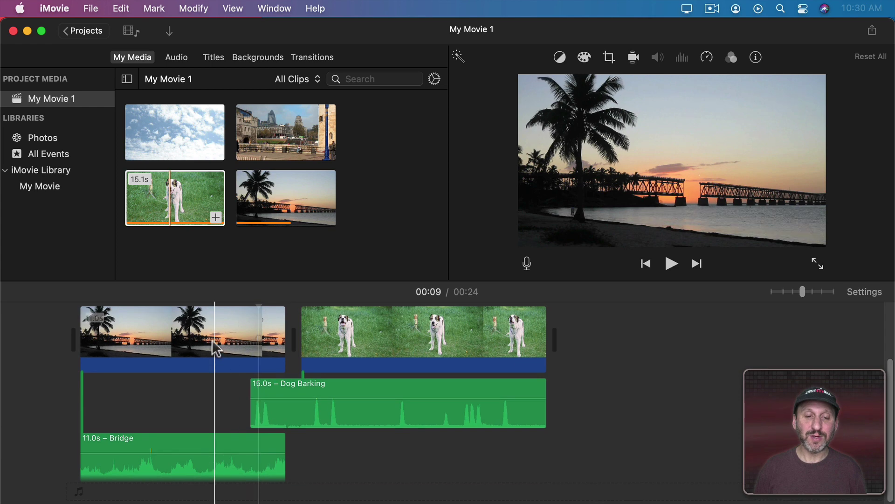
drag(285, 441, 336, 442)
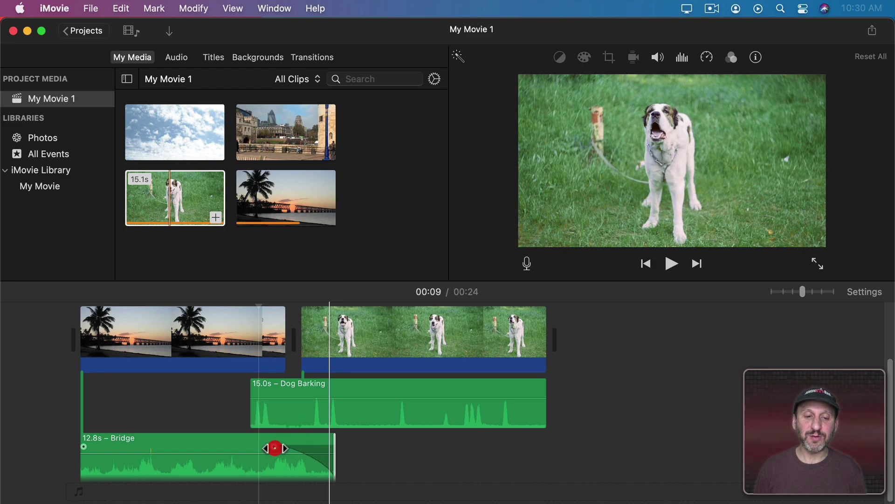
click(218, 318)
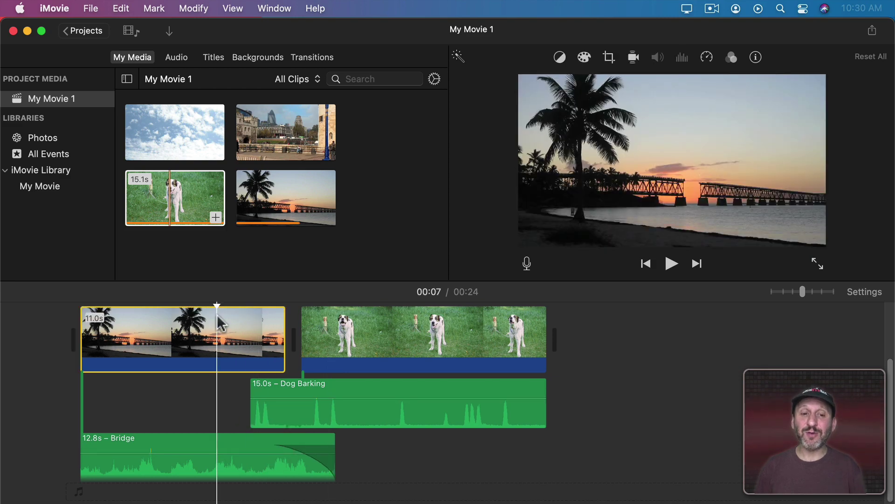